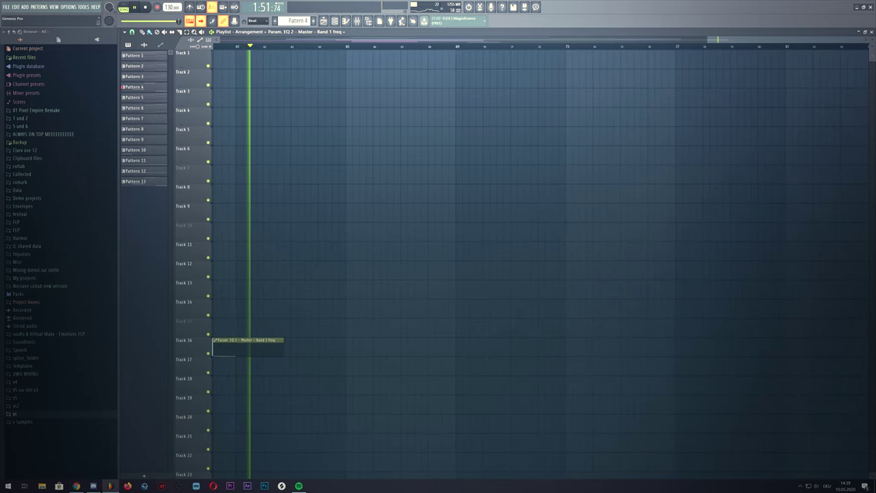
Stop the arrangement playback and audition the BS Future Bass 1 chords in Pattern 1.
key("space")
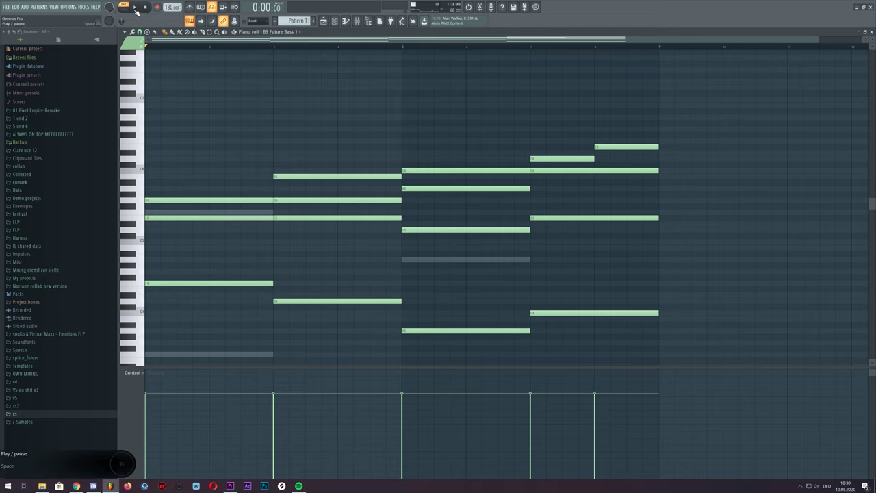
left_click(136, 10)
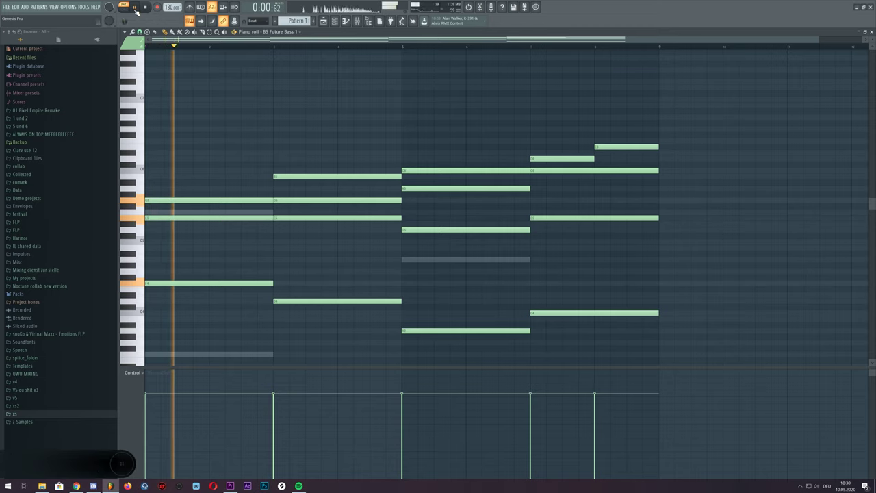
Inspect the FabFilter Pro-Q 2, ValhallaRoom, Fruity parametric EQ 2 and Kickstart effects on the BS Future Bass 1 mixer track.
left_click(357, 21)
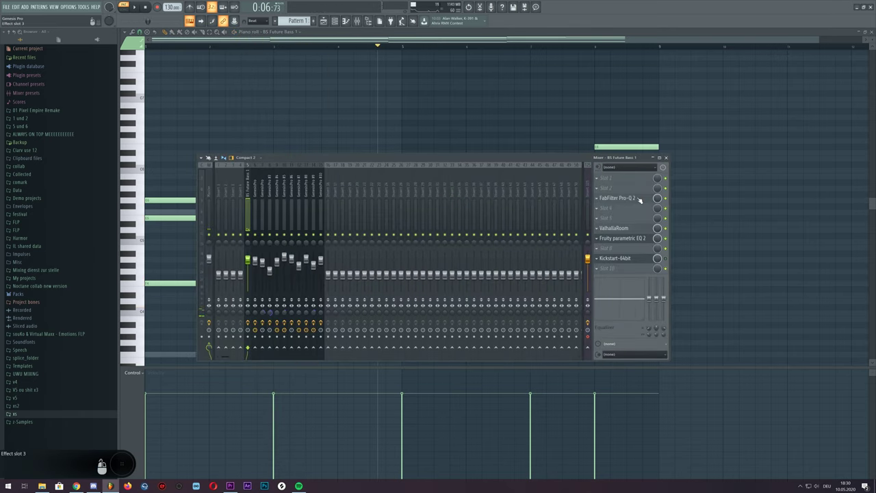
left_click(638, 198)
left_click_drag(486, 110, 445, 84)
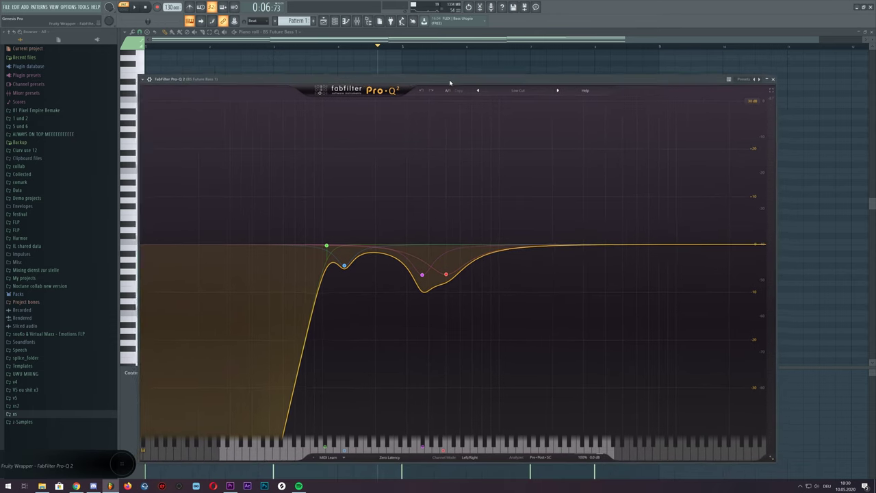
left_click(767, 81)
left_click(622, 230)
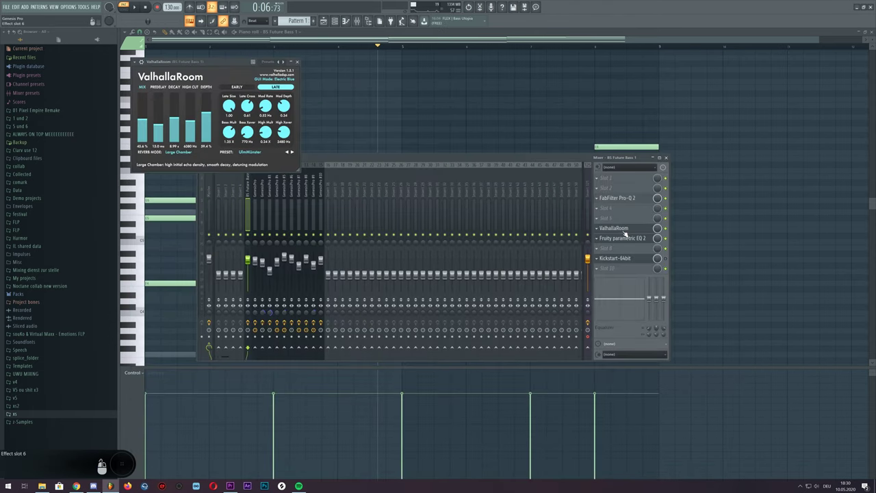
left_click(630, 239)
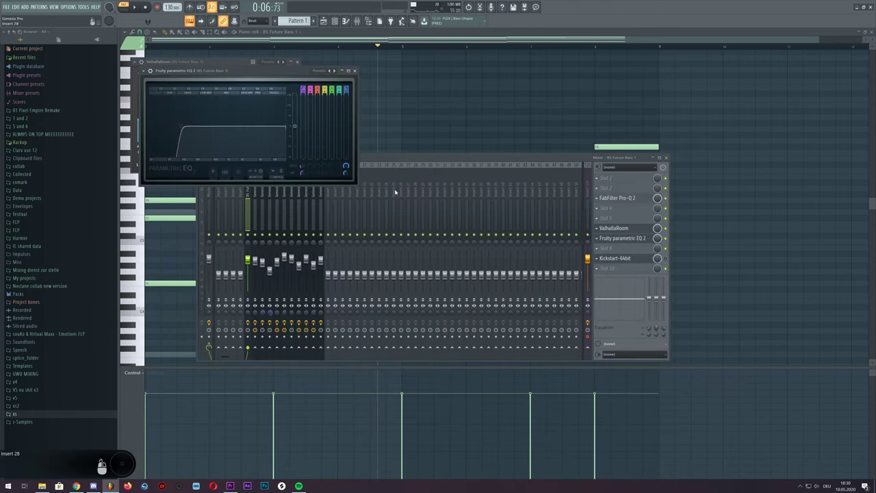
left_click(635, 259)
left_click(635, 260)
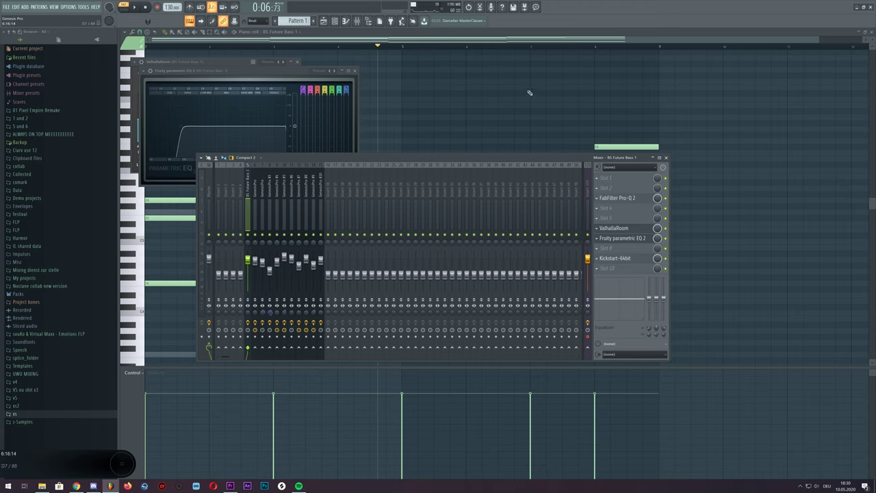
left_click(870, 32)
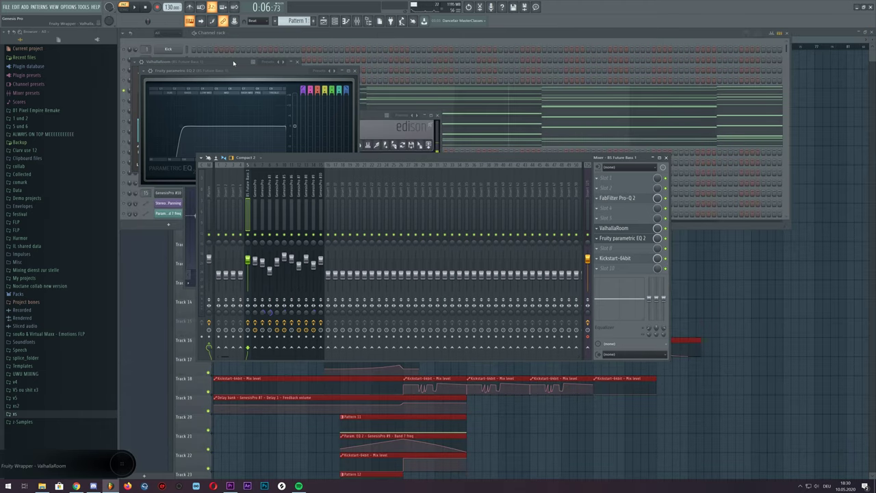
left_click(613, 228)
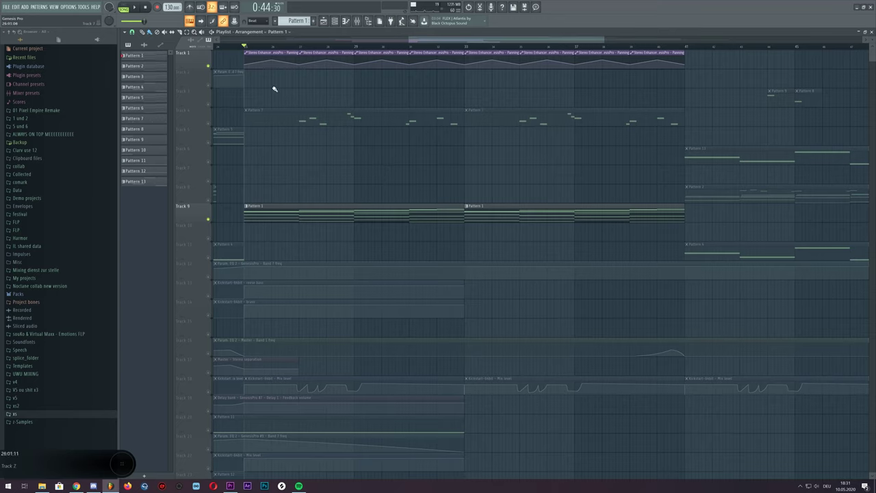
Show the Fruity Stereo Enhancer on the GenesisPro mixer track and play the section with its panning automation.
left_click(358, 23)
left_click_drag(401, 158, 415, 266)
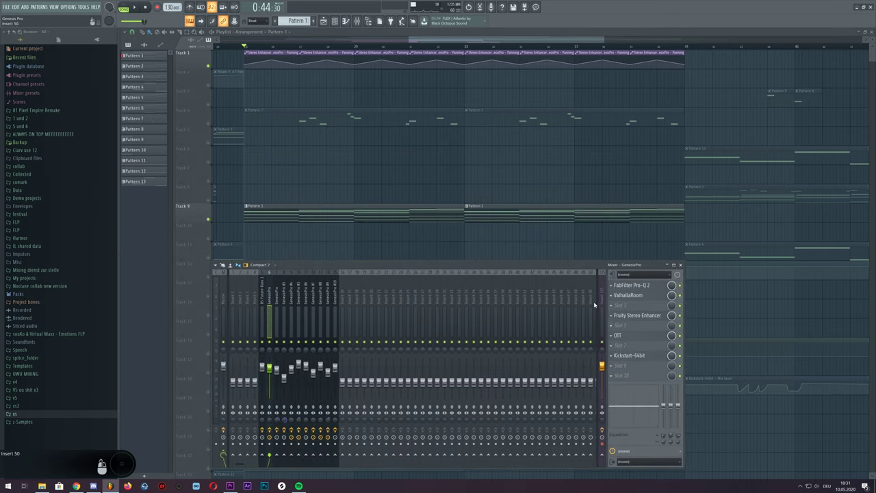
left_click(638, 316)
left_click_drag(197, 71, 249, 173)
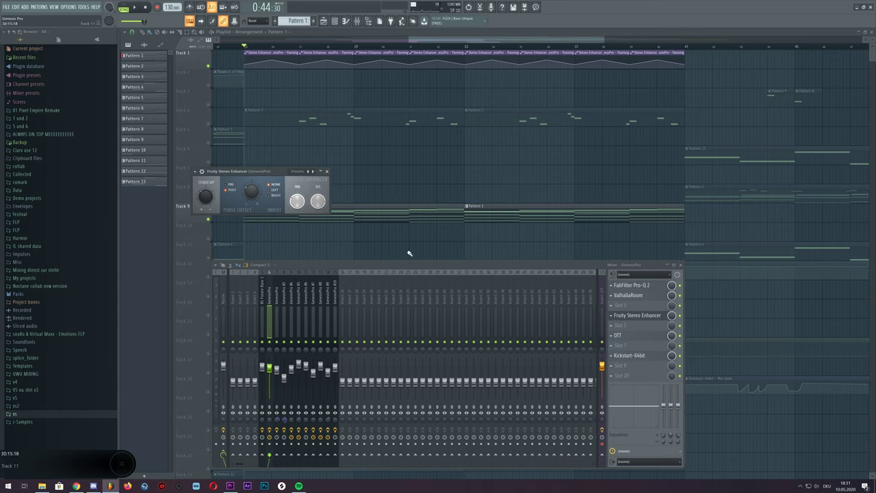
left_click(134, 6)
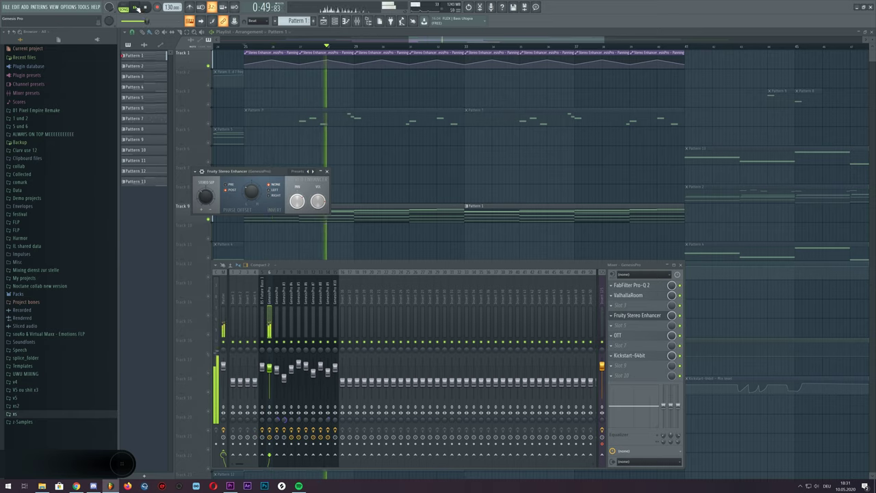
left_click(135, 7)
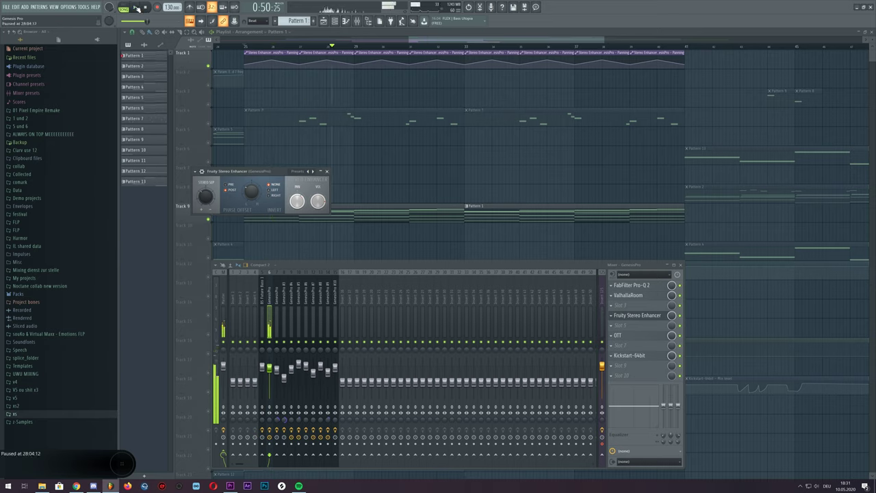
Inspect the FabFilter Pro-Q 2, ValhallaRoom, OTT and Kickstart effects on the GenesisPro mixer track.
left_click(655, 286)
left_click(657, 296)
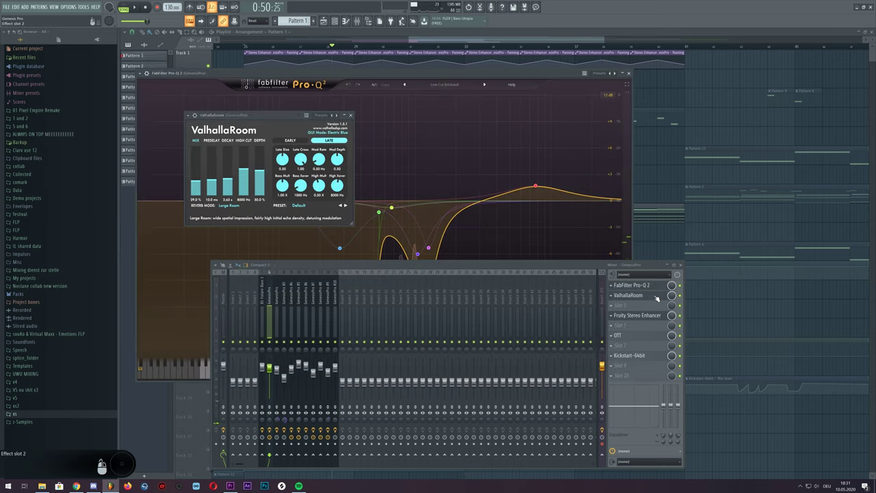
left_click(649, 335)
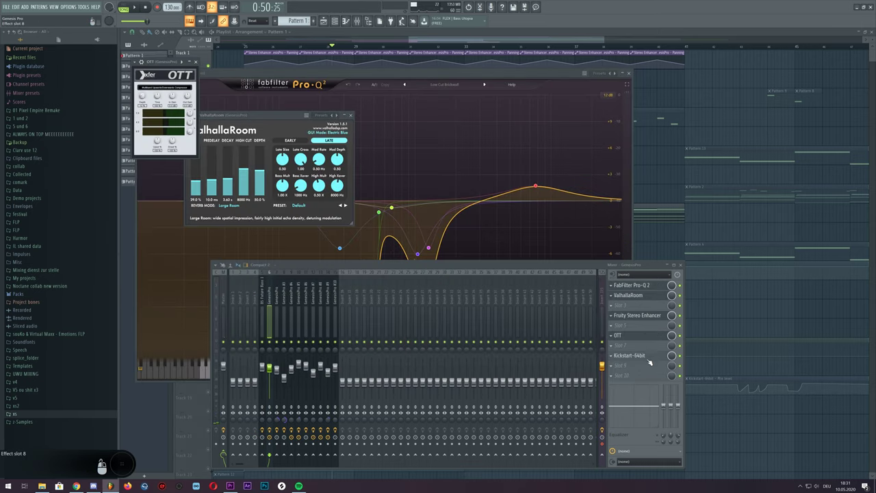
left_click(649, 357)
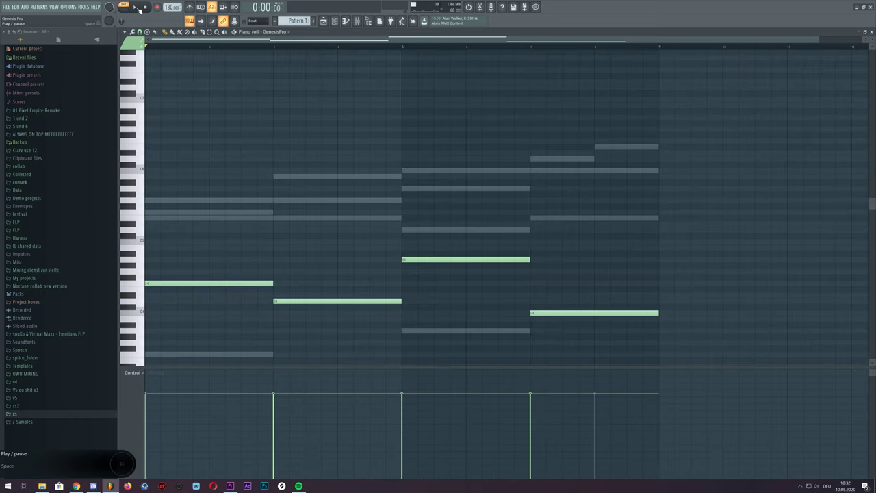
Audition Pattern 1's notes on the GenesisPro and GenesisPro #3 channels, and view the GenesisPro #5 notes.
left_click(139, 8)
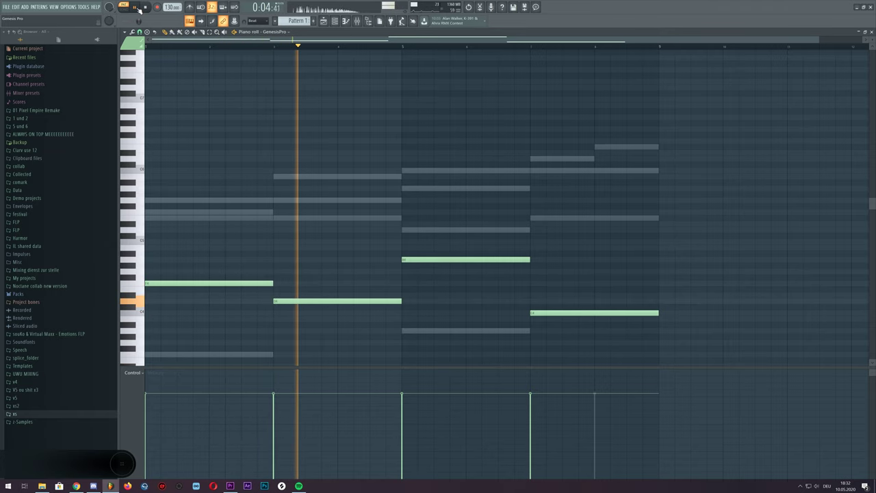
left_click(138, 9)
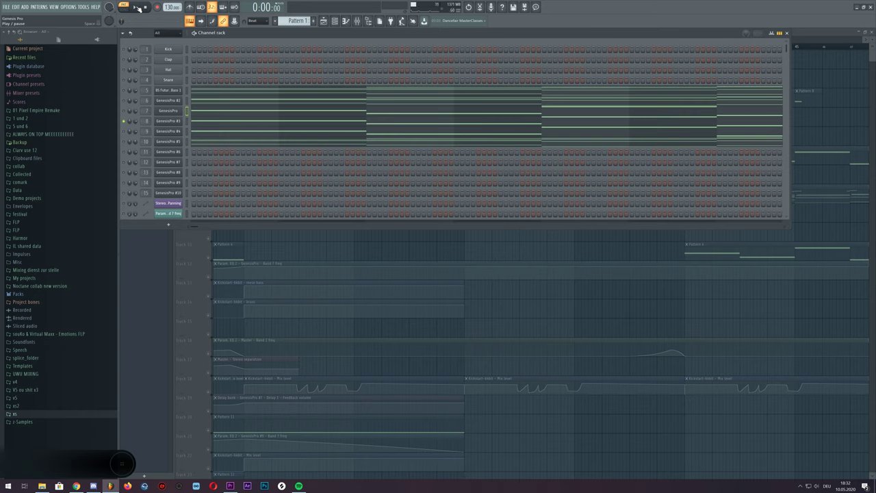
left_click(136, 8)
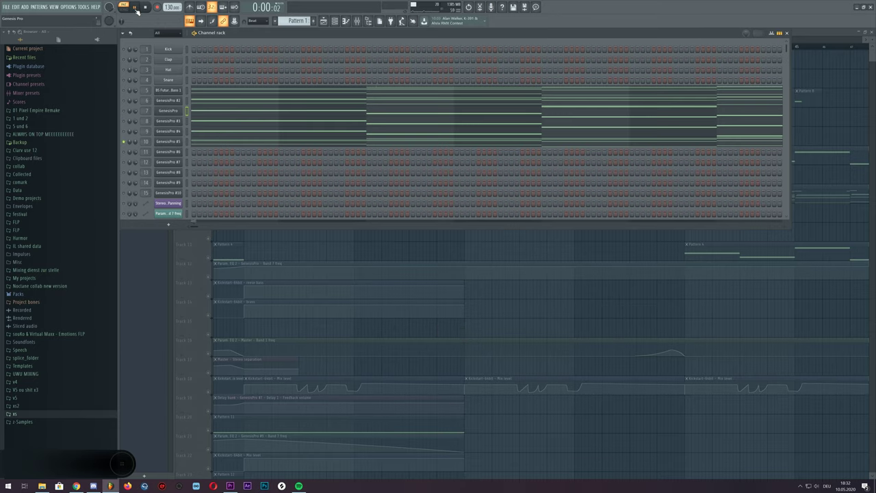
left_click(215, 141)
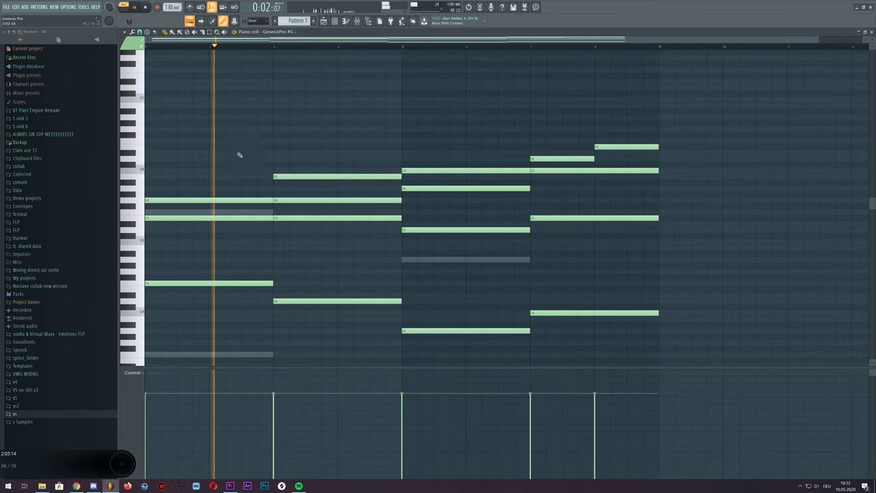
Inspect the Fruity parametric EQ 2, OTT, ValhallaRoom and Kickstart effects on the GenesisPro #5 mixer track, and audition GenesisPro #4.
key("F9")
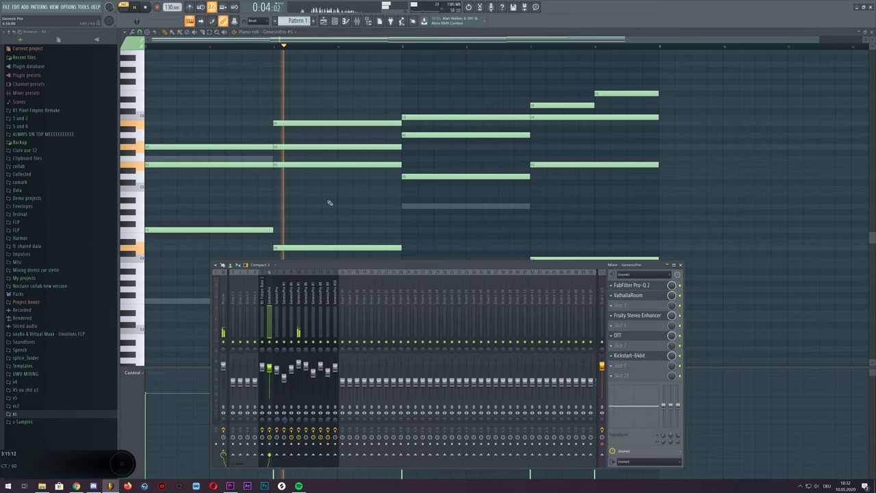
left_click(300, 304)
left_click(640, 306)
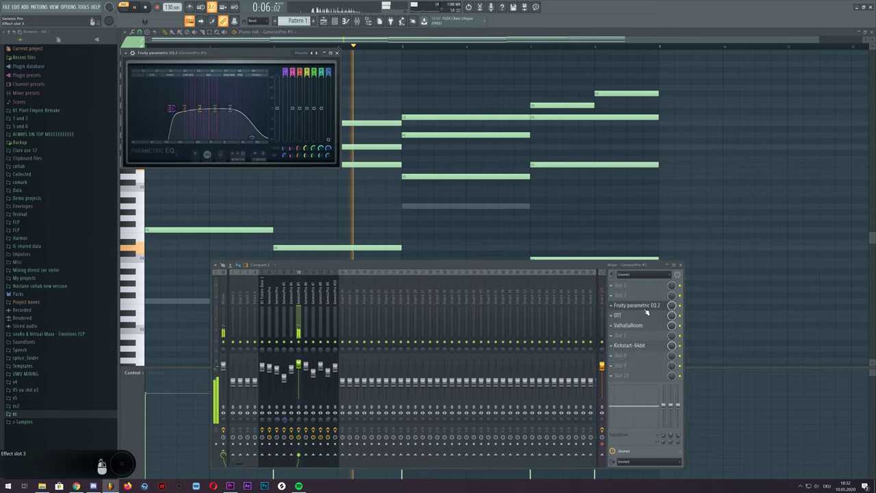
left_click(646, 316)
left_click(646, 325)
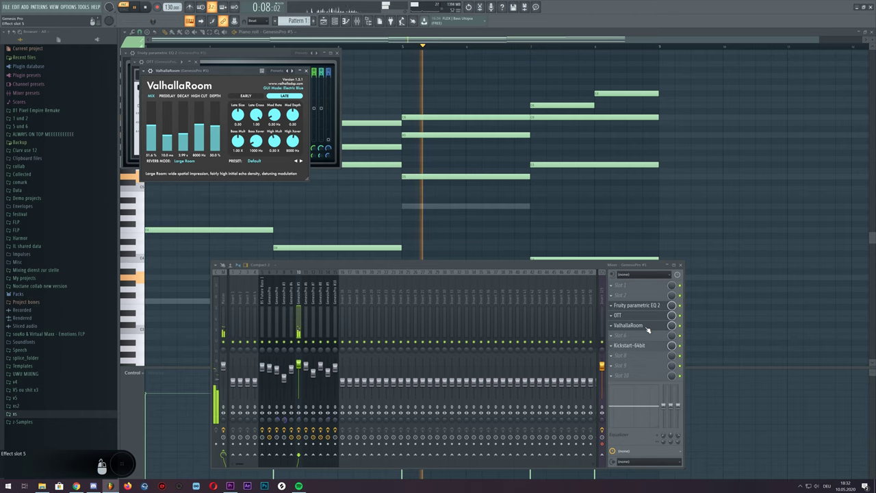
left_click(646, 346)
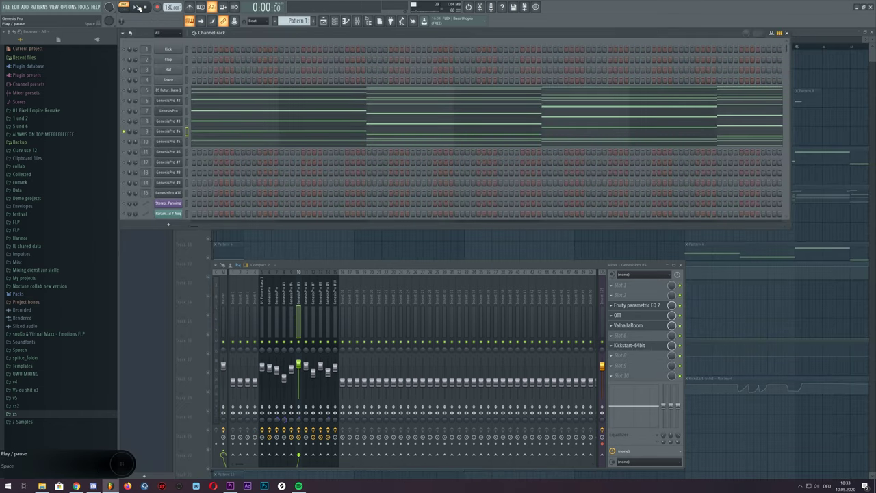
left_click(137, 6)
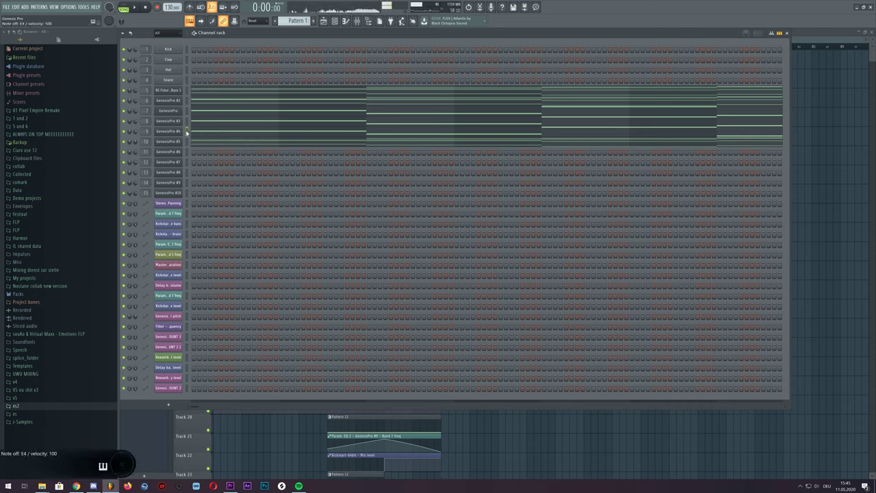
Insert a new GenesisPro instrument channel above the stereo panning automation channel.
right_click(177, 202)
mouse_move(228, 244)
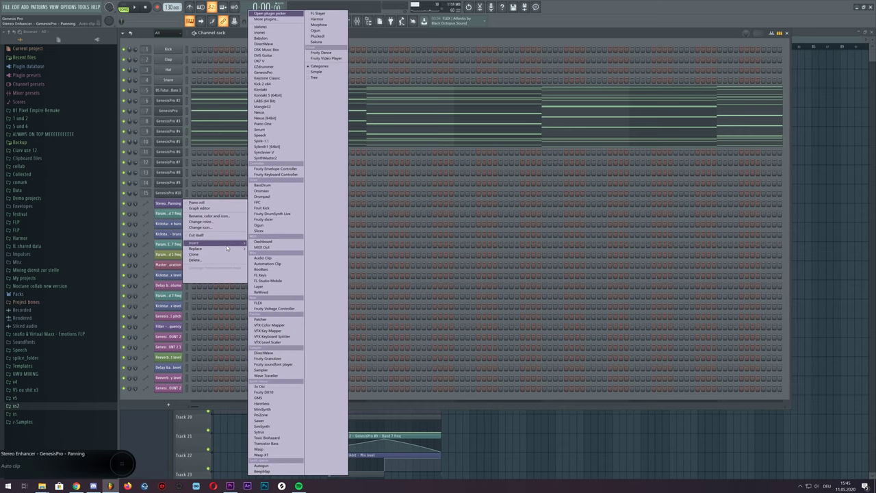
left_click(280, 73)
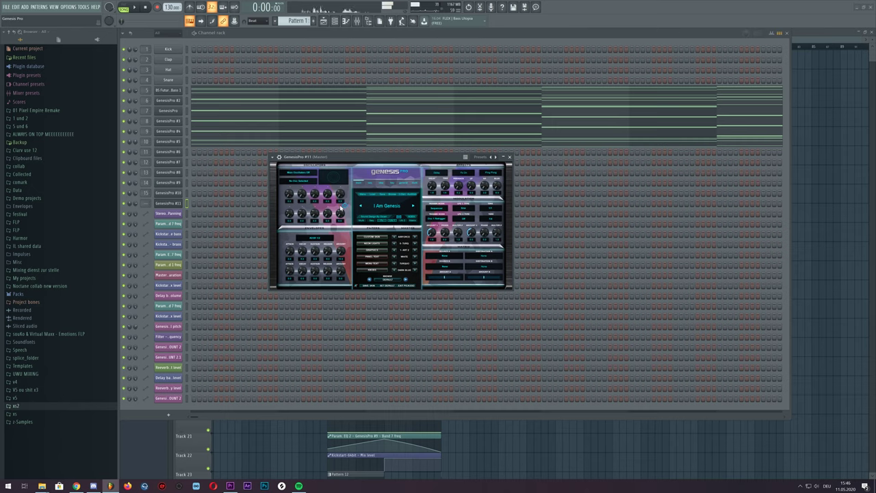
Load a sound from the preset browser into the new GenesisPro instrument and audition it with a note.
left_click(364, 195)
left_click(365, 195)
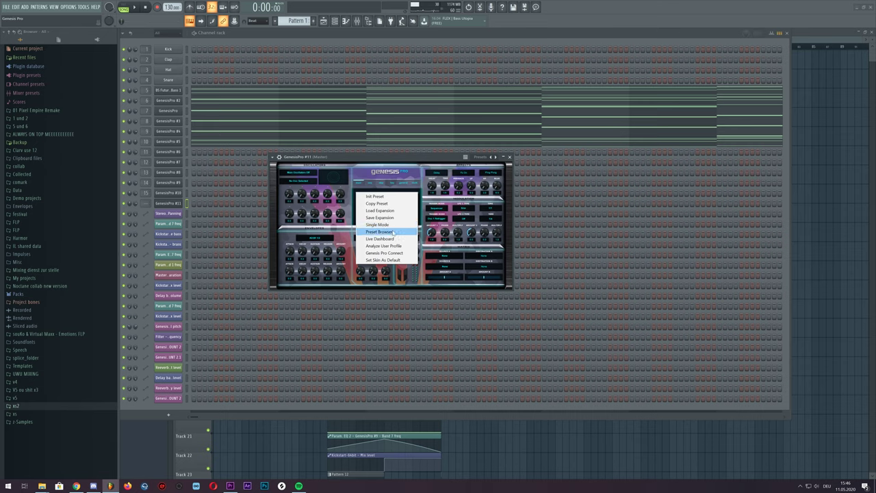
left_click(380, 232)
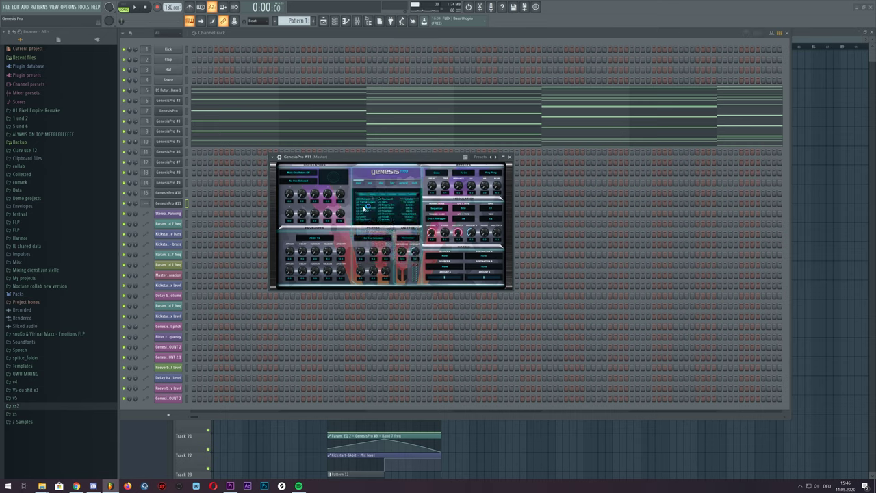
left_click(412, 216)
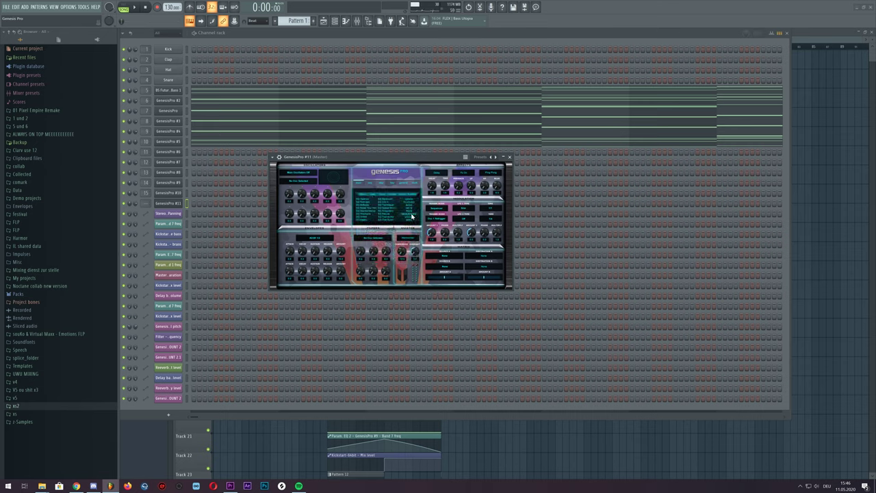
left_click(369, 200)
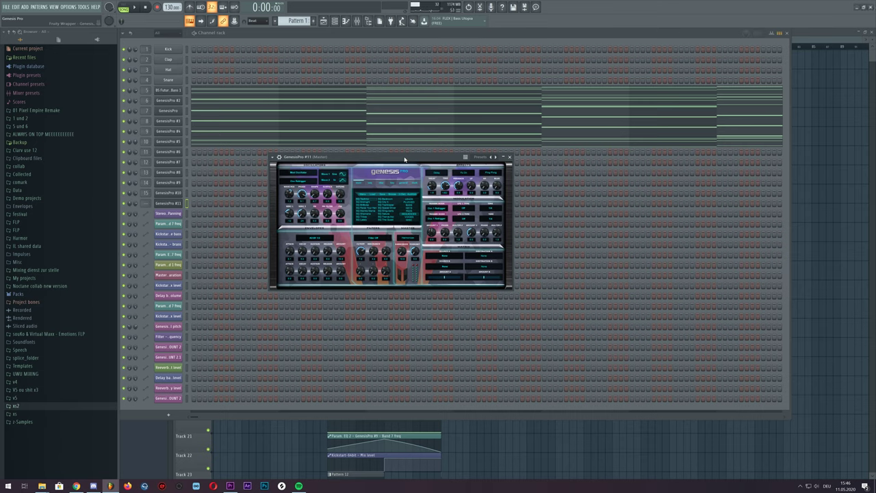
left_click_drag(404, 160, 386, 171)
key("x")
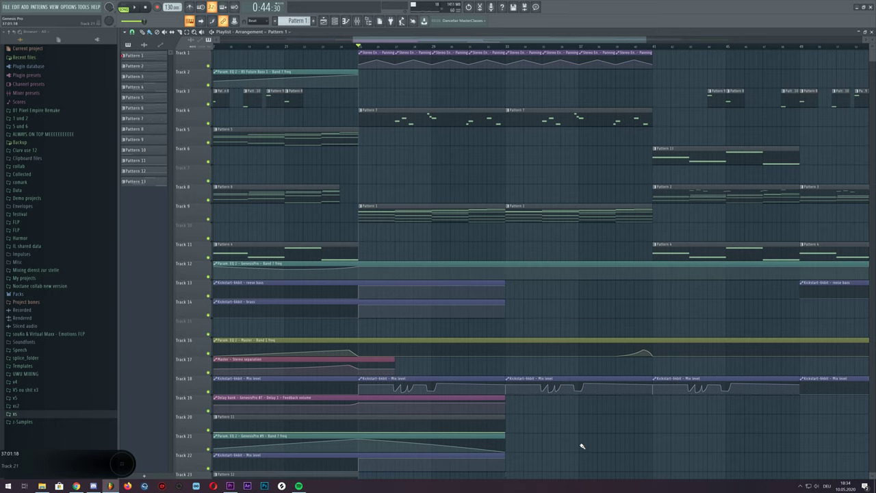
Play the full arrangement from the start of the Pattern 1 section, stop it, and select the Pattern 7 clip on Track 4.
key("space")
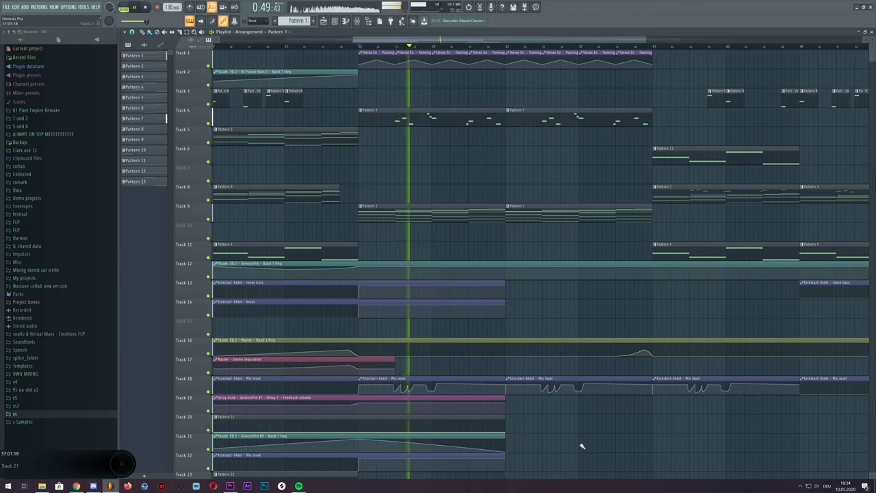
key("space")
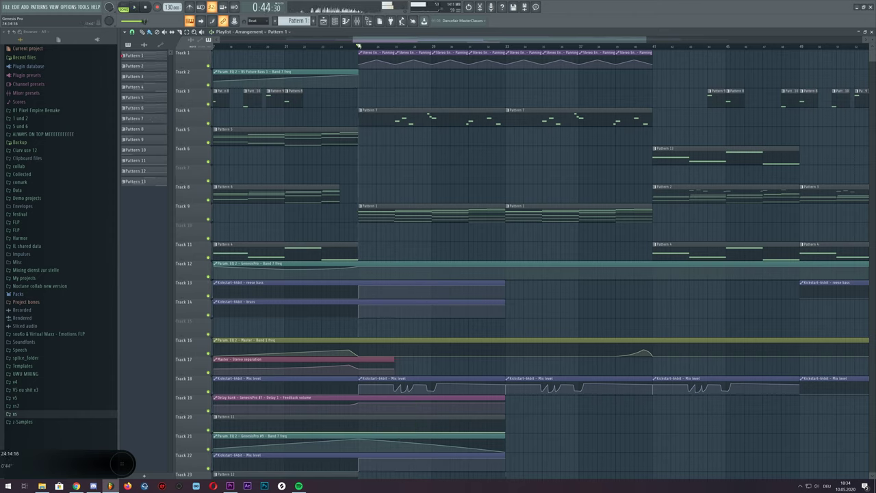
left_click(446, 123)
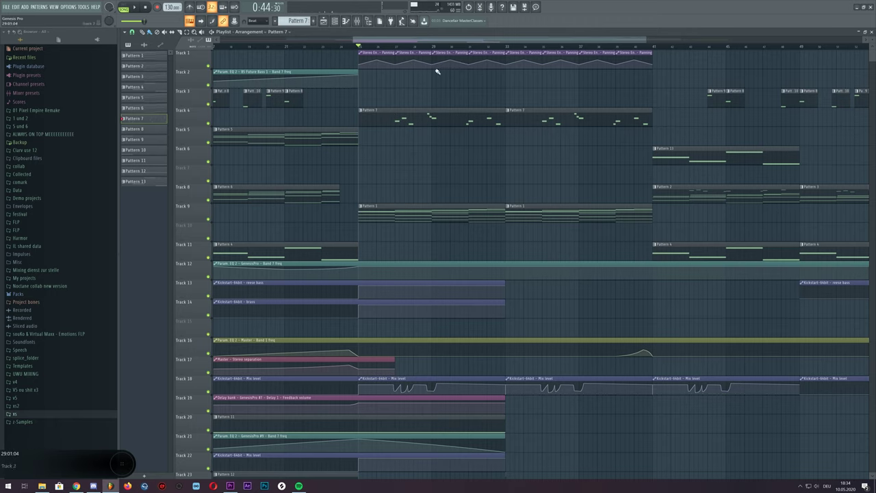
Select the Pattern 2 clip at the start of the arrangement and play that pattern in the channel rack.
left_click_drag(487, 42, 353, 42)
left_click(307, 190)
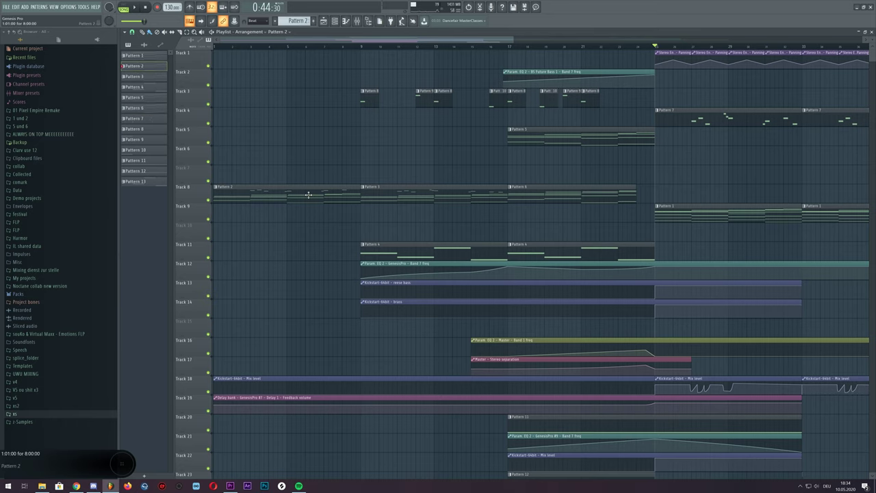
left_click(334, 22)
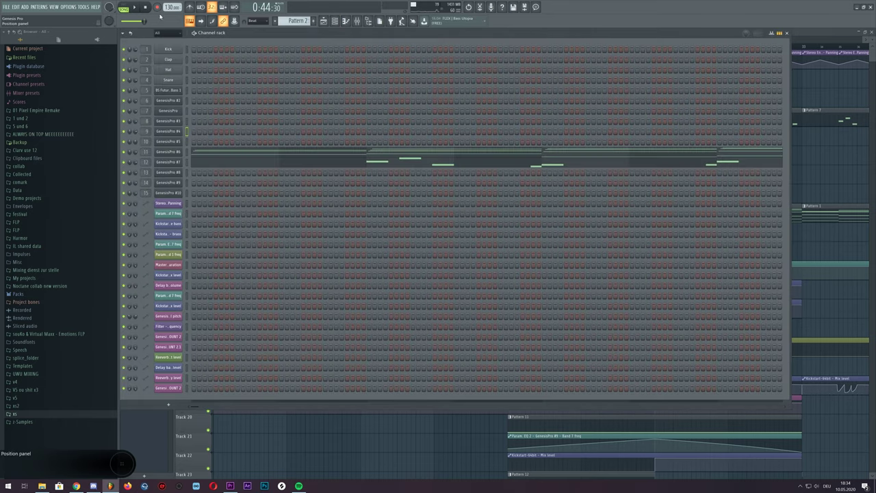
left_click(136, 6)
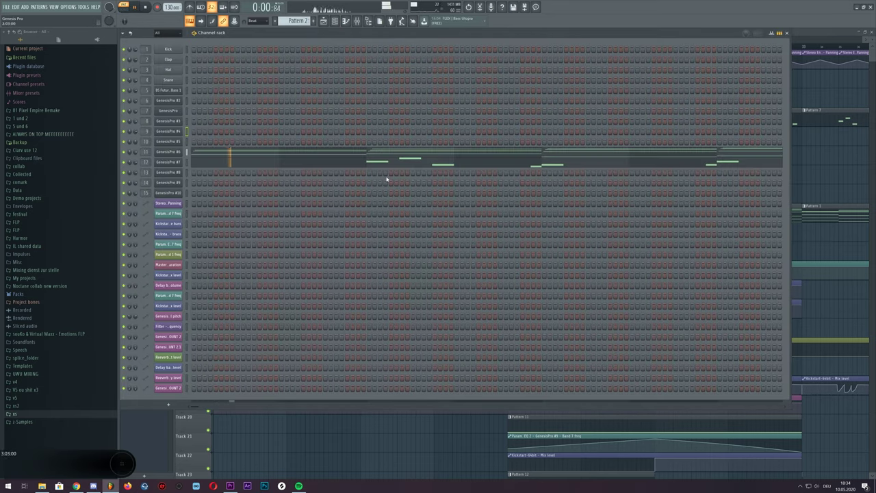
left_click(787, 33)
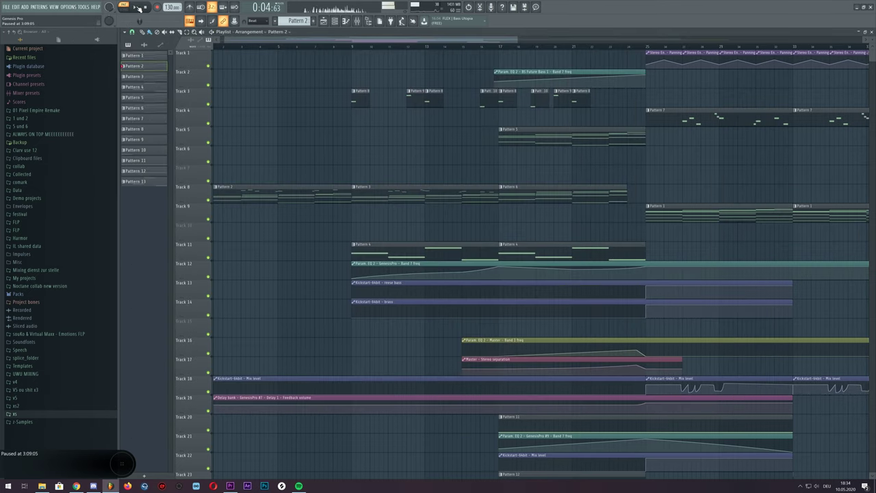
Solo Track 23, unmute Tracks 20 to 29 around it, and audition the riser layers together.
left_click_drag(232, 39, 223, 76)
scroll(212, 342, "down", 4)
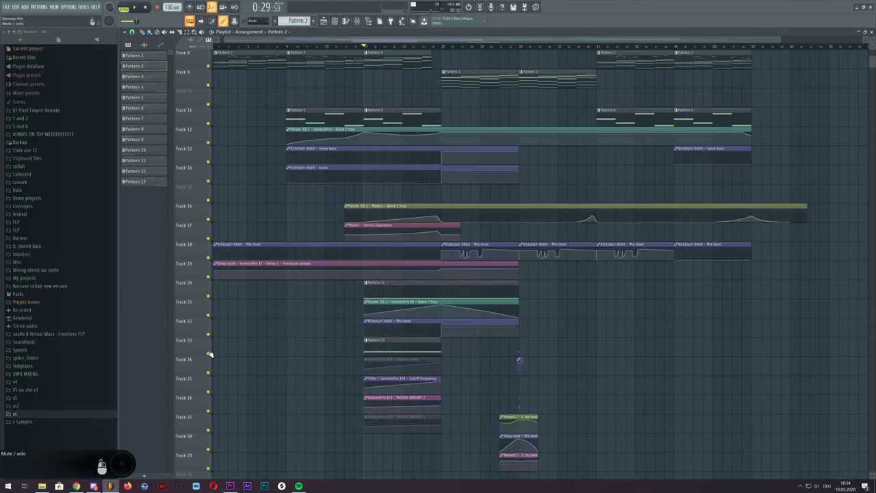
right_click(208, 354)
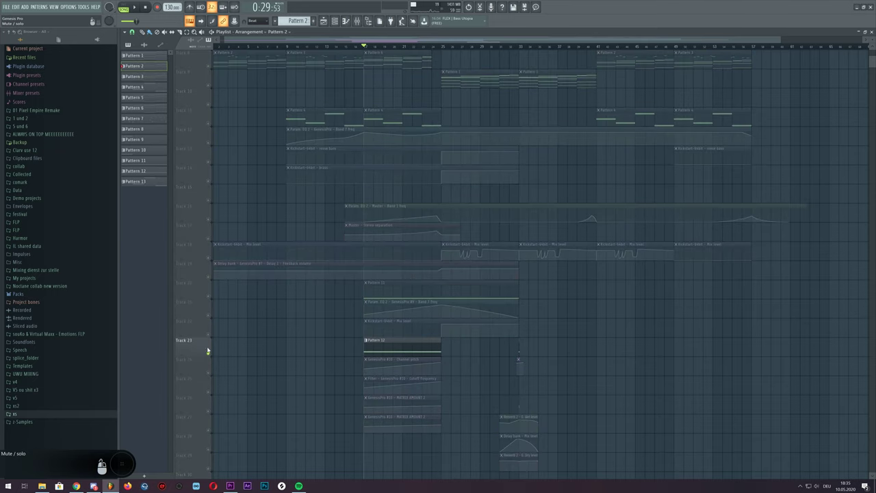
left_click(208, 296)
left_click(208, 392)
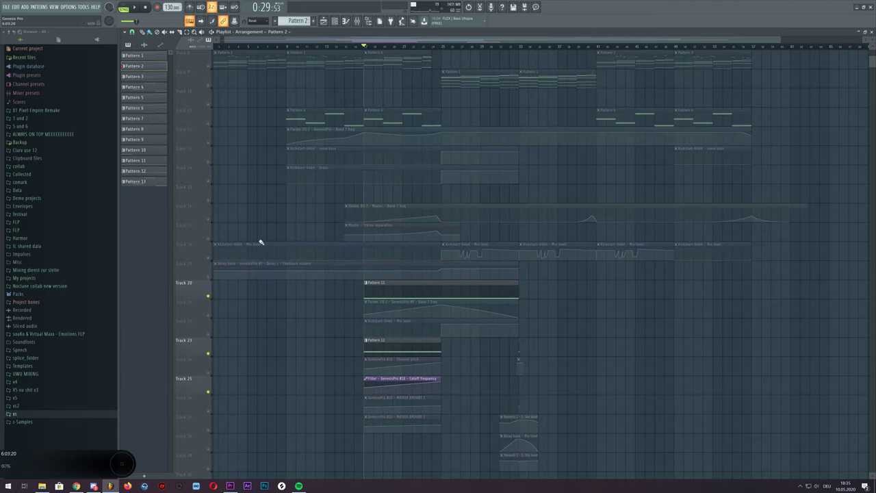
left_click(208, 372)
left_click(208, 410)
left_click(209, 430)
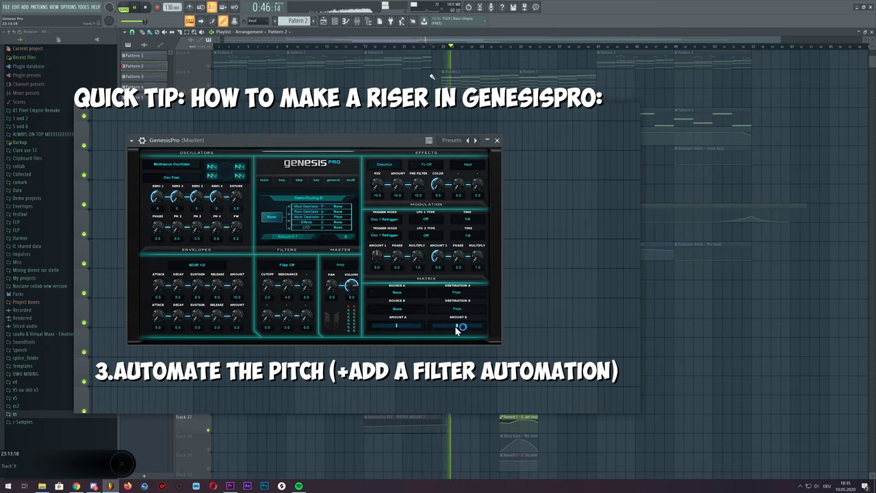
left_click_drag(208, 449, 208, 468)
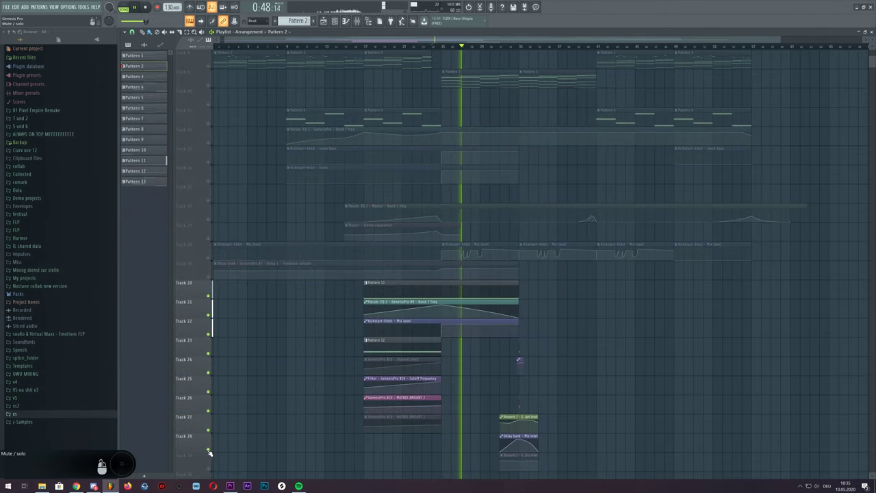
key("space")
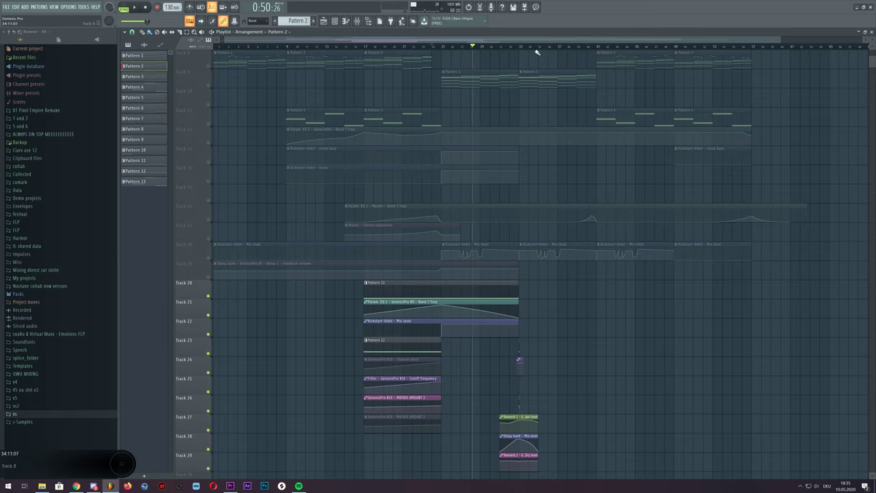
Mute Track 20 and play the transition around bar 33 from just before the second Pattern 1 clip.
left_click(511, 48)
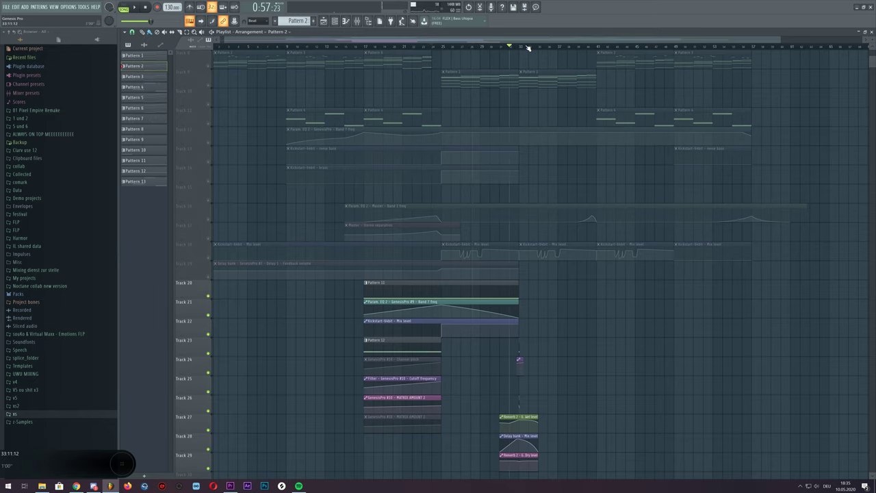
scroll(528, 48, "up", 5)
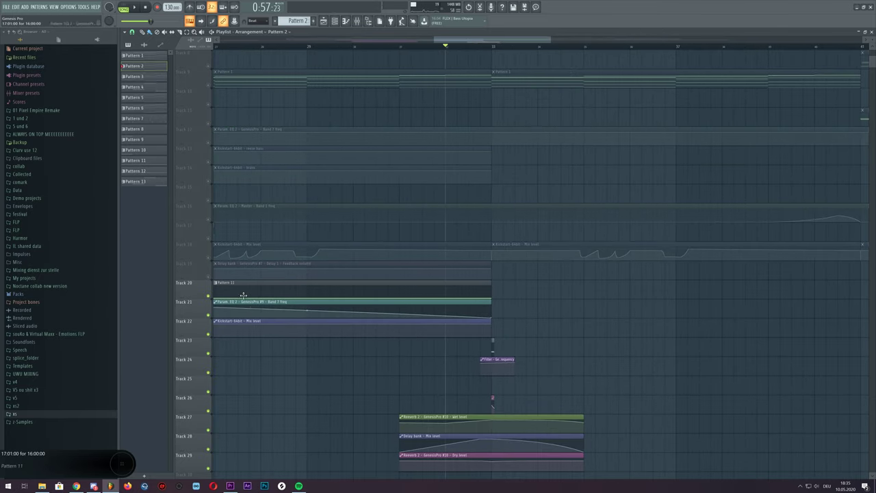
left_click(208, 295)
key("space")
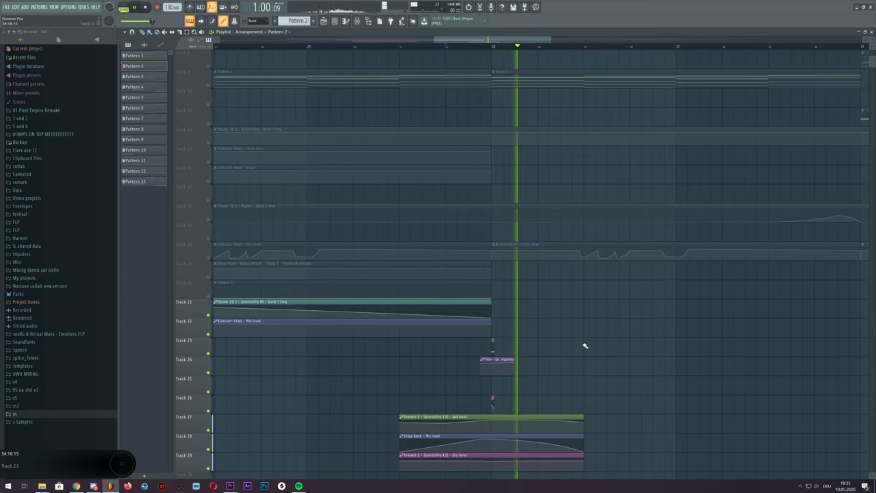
key("space")
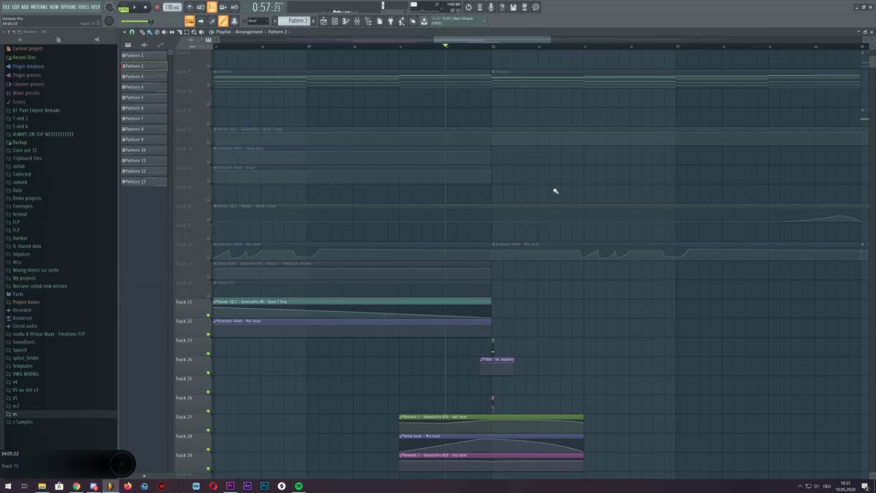
Solo Track 3 and play its short clips from around bar 9 and again from around bar 12.
scroll(432, 39, "down", 5)
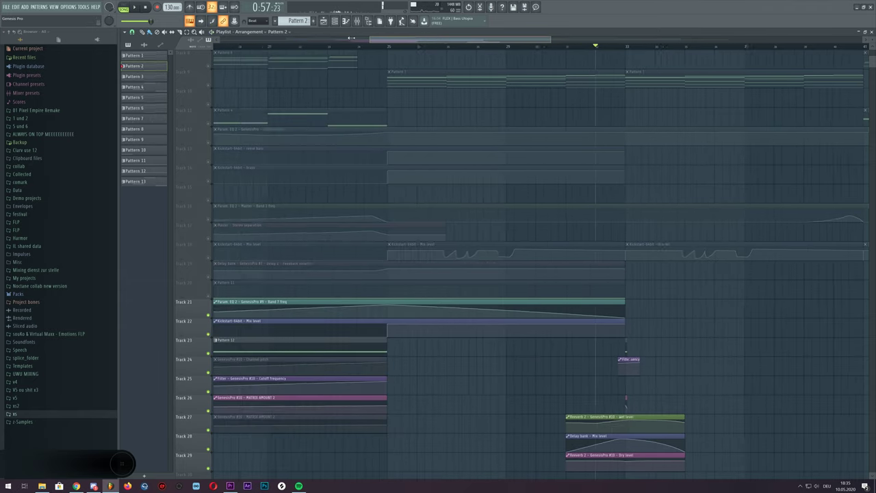
scroll(325, 250, "up", 5)
scroll(325, 251, "up", 1)
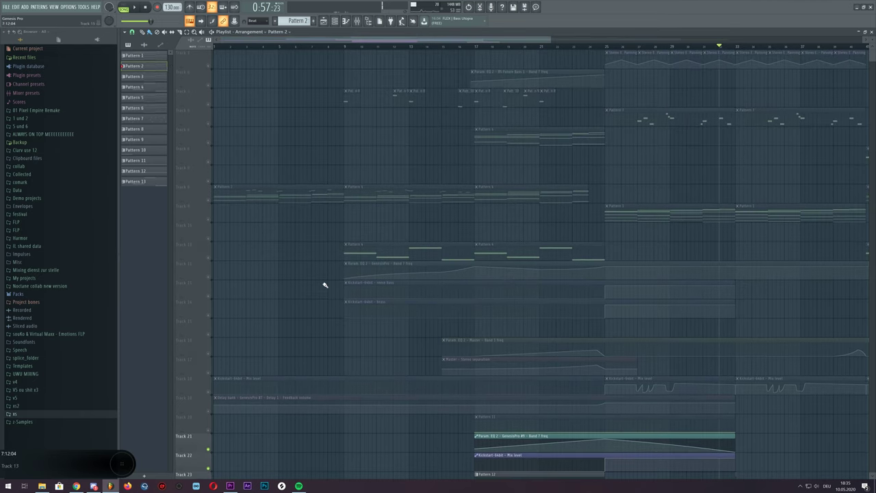
scroll(548, 41, "down", 2)
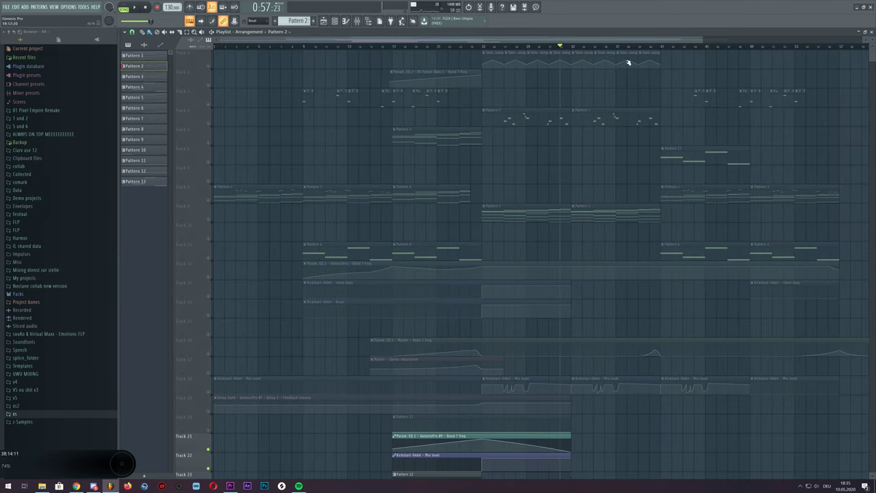
left_click(202, 105)
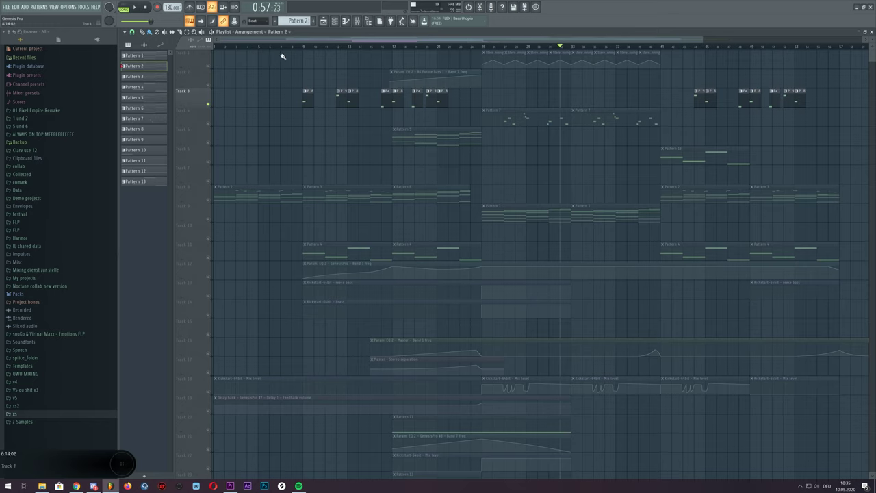
left_click(301, 47)
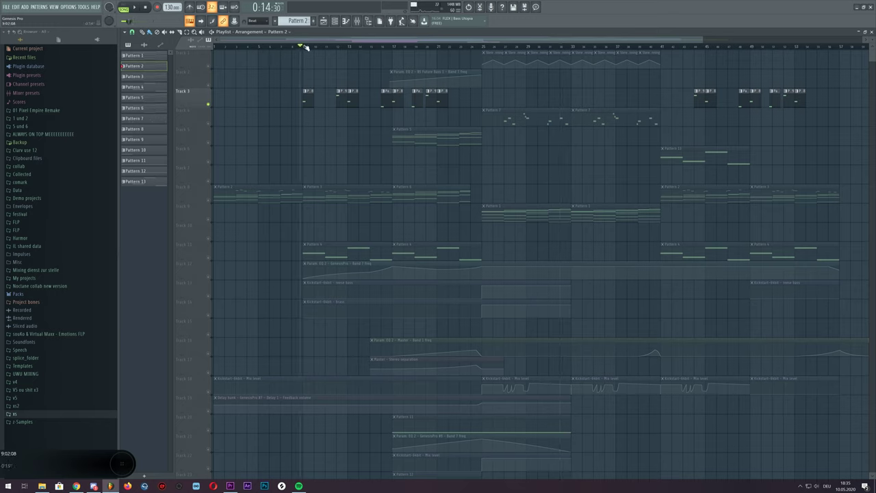
key("space")
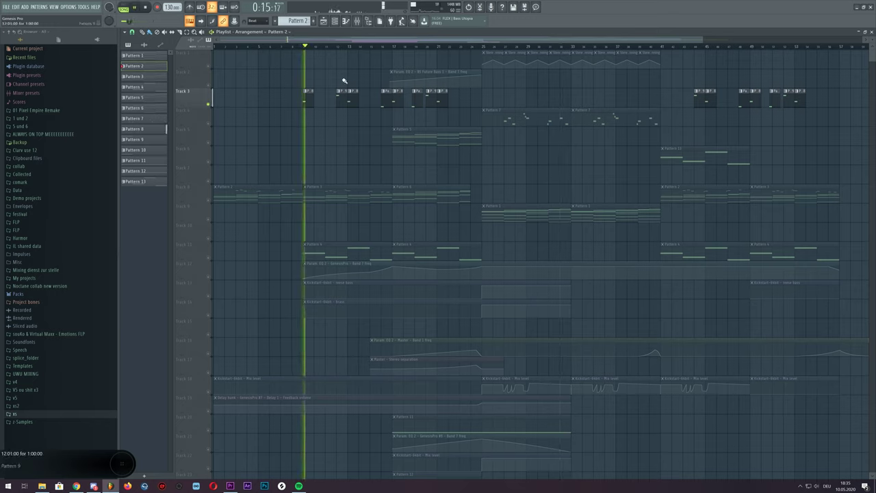
left_click(336, 47)
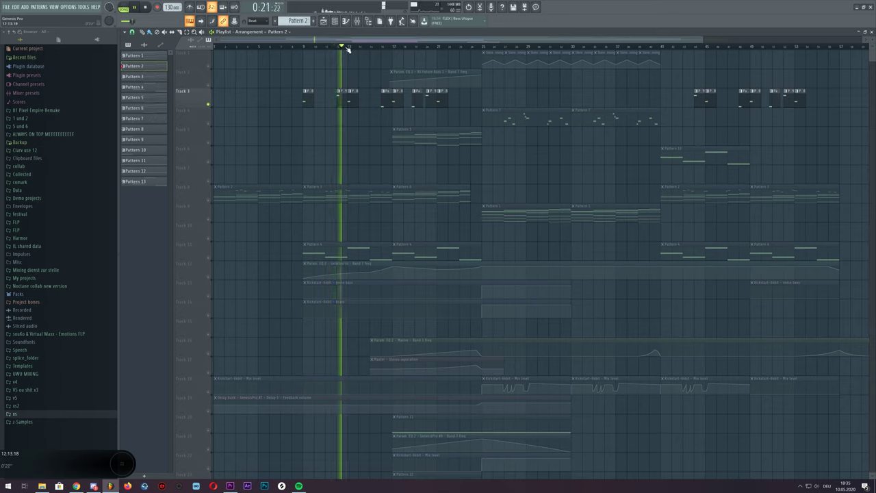
left_click(136, 7)
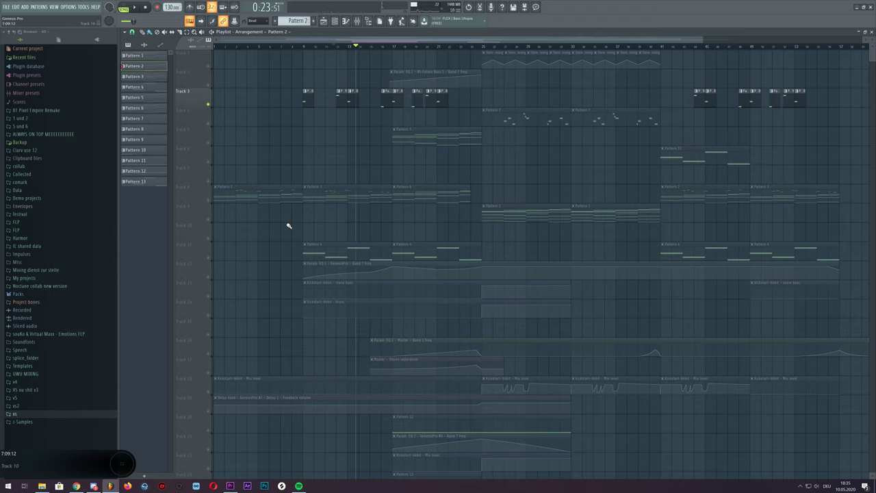
Bring up the channel rack and mixer, and select the Pattern 9 clip on Track 3.
left_click(342, 24)
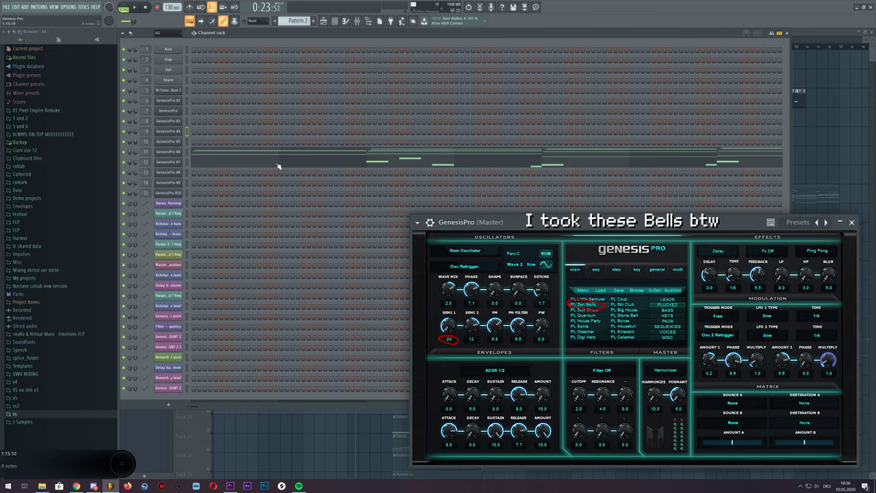
left_click(335, 21)
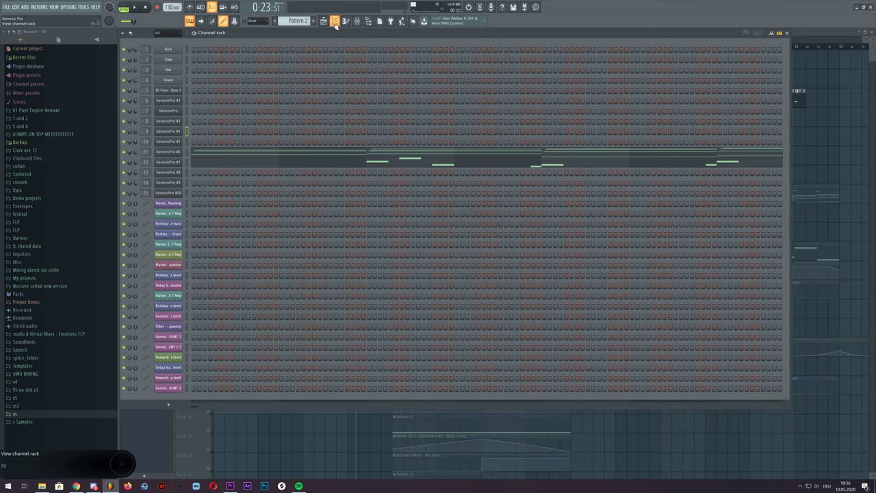
left_click(356, 21)
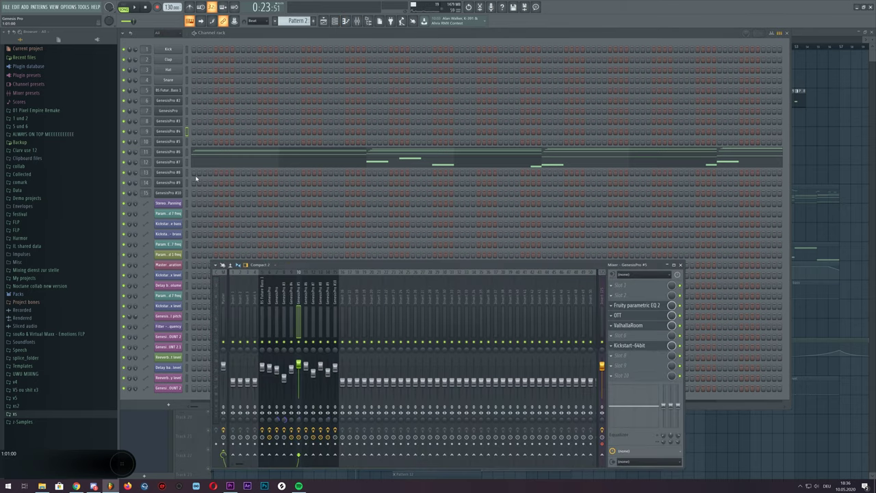
left_click(804, 38)
left_click(337, 95)
left_click(332, 20)
Inspect the FabFilter Pro-Q 2, Manipulator, CMT_Bitcrusher_2, Soundgoodizer, ValhallaRoom and Fruity delay bank effects on the GenesisPro #8 mixer track.
left_click_drag(572, 244, 252, 198)
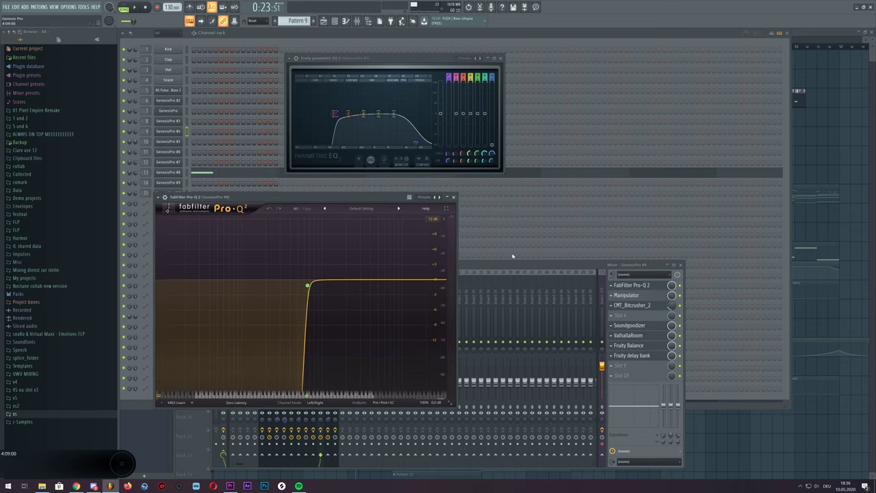
left_click(651, 298)
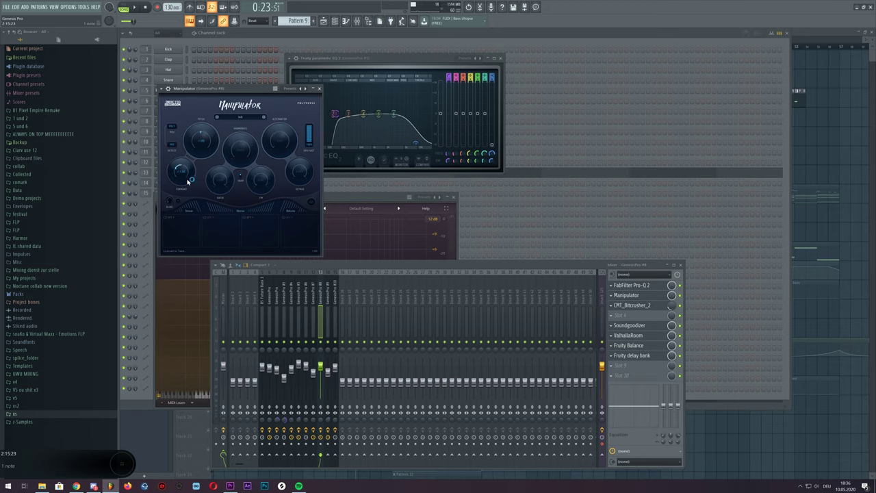
left_click(653, 305)
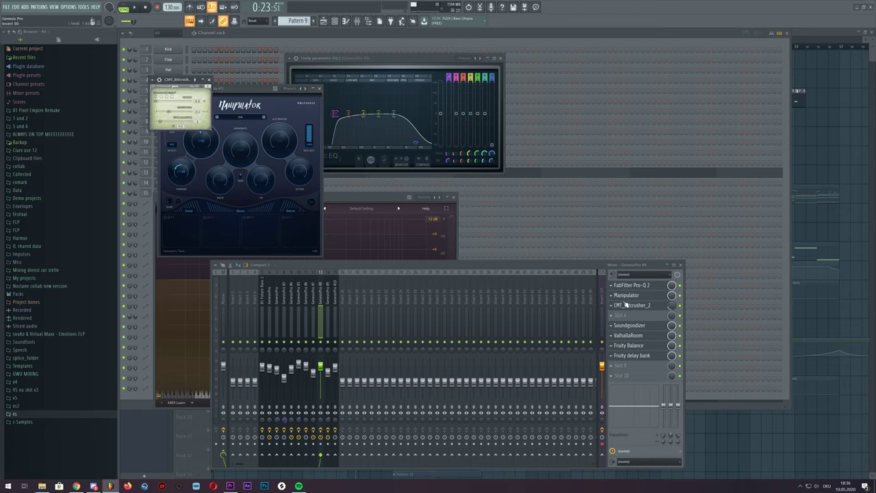
left_click(646, 326)
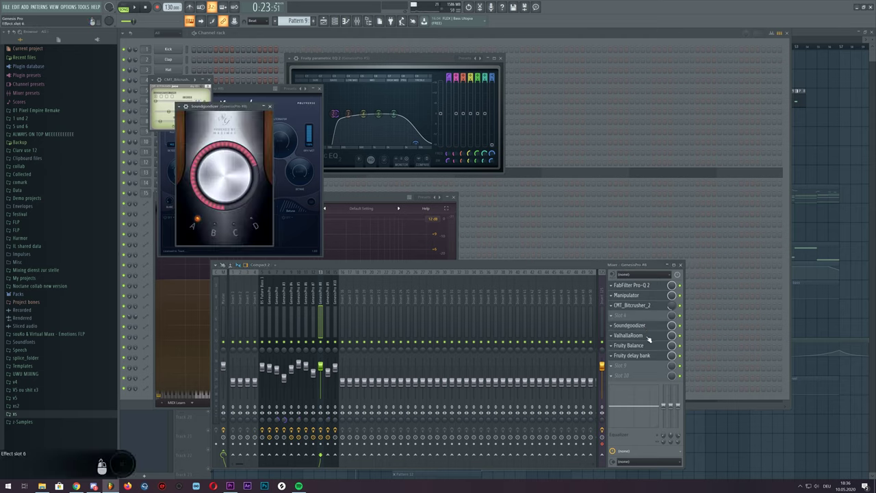
left_click(647, 337)
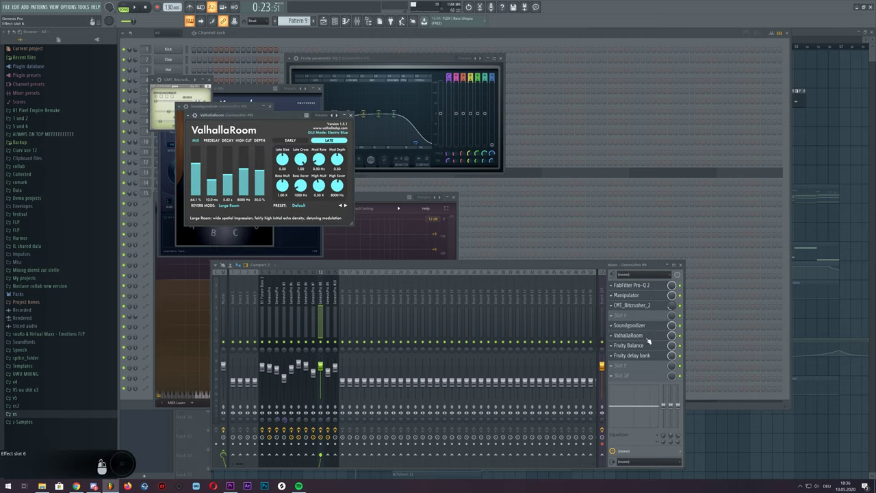
left_click(651, 356)
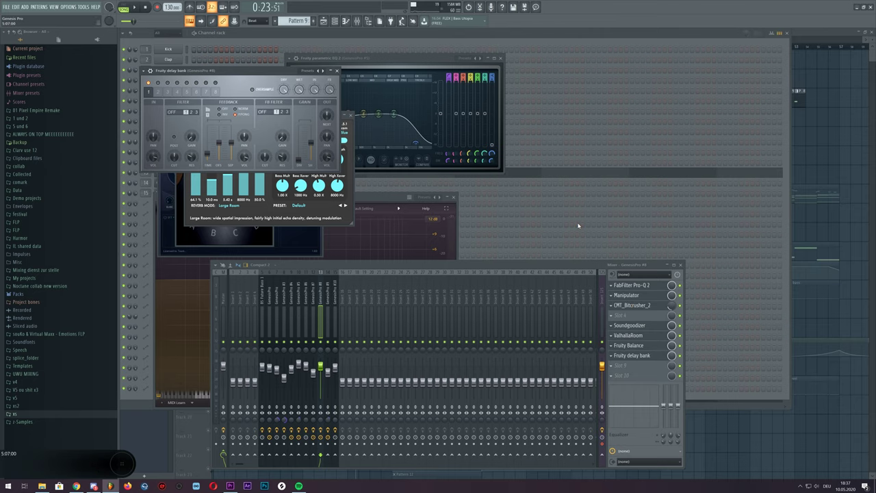
left_click(405, 33)
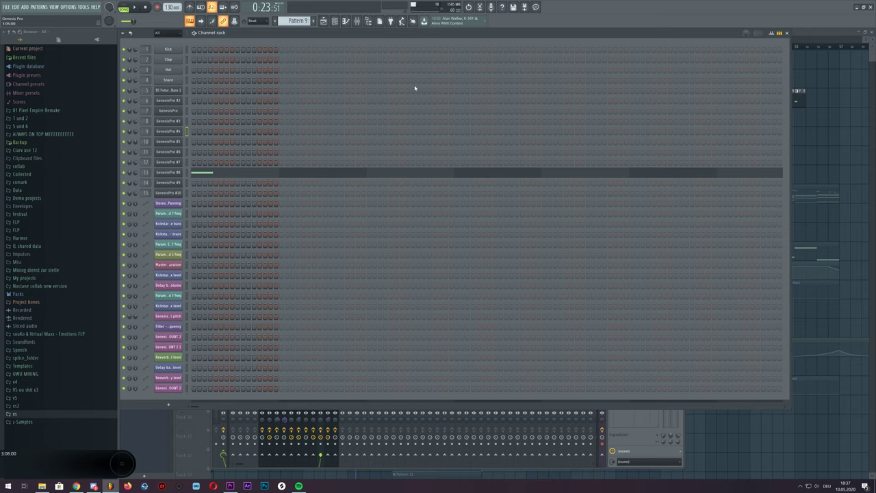
Open the first Pattern 8 clip of Track 3 in the piano roll, and return to the playlist with all tracks unmuted.
key("F6")
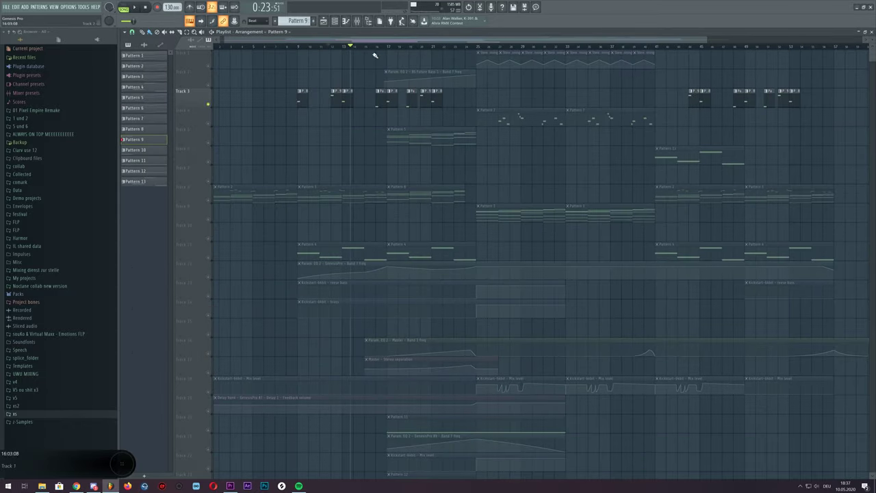
double_click(314, 101)
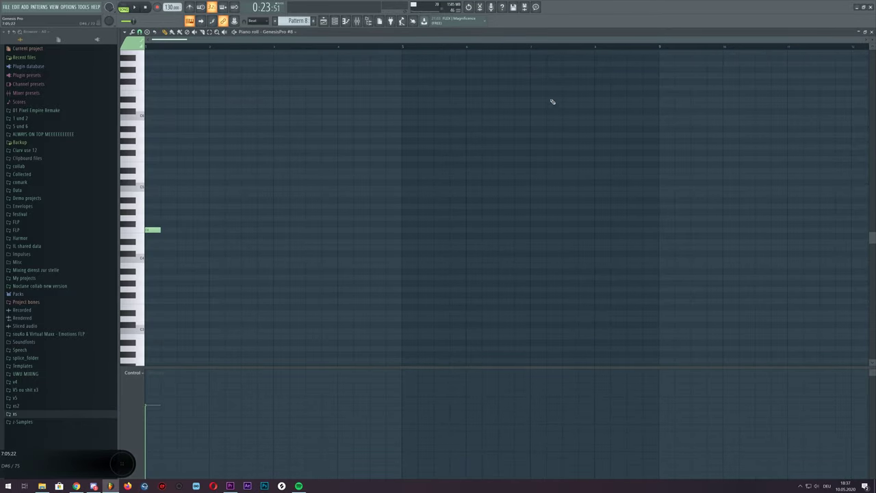
key("F7")
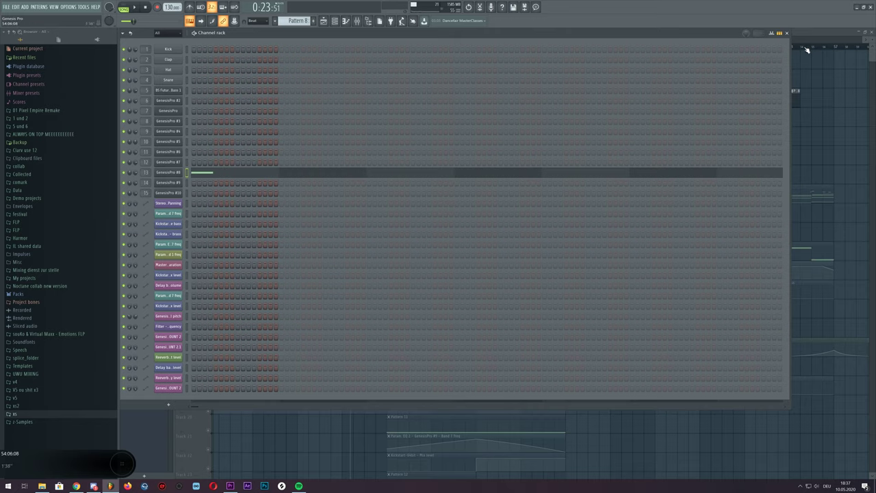
key("F6")
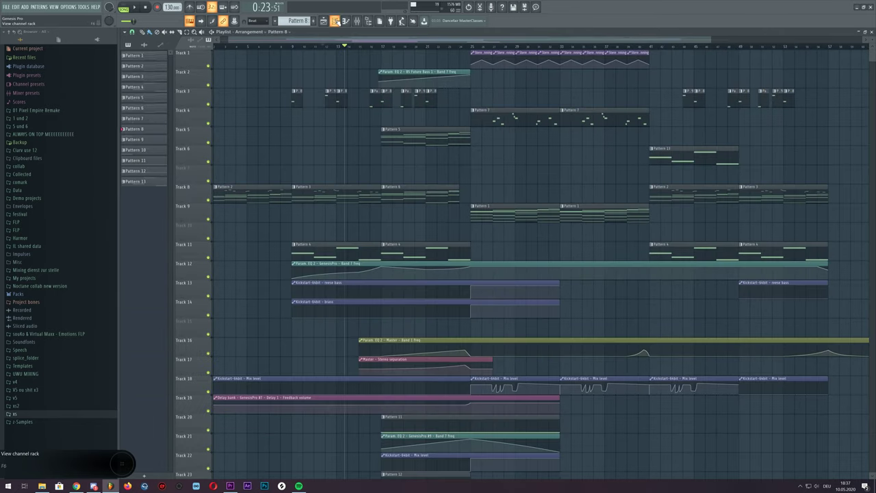
Show the GenesisPro #8 instrument from the channel rack and audition Pattern 8 in pattern mode.
left_click(337, 21)
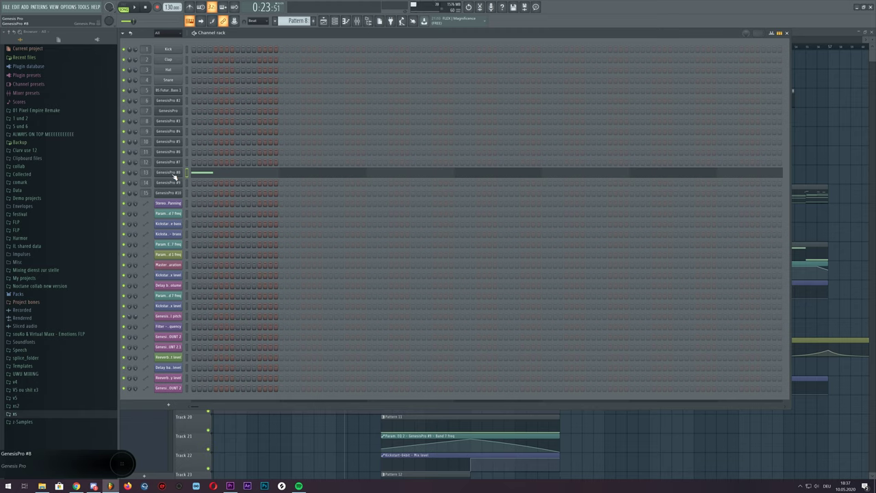
left_click(134, 7)
left_click(171, 175)
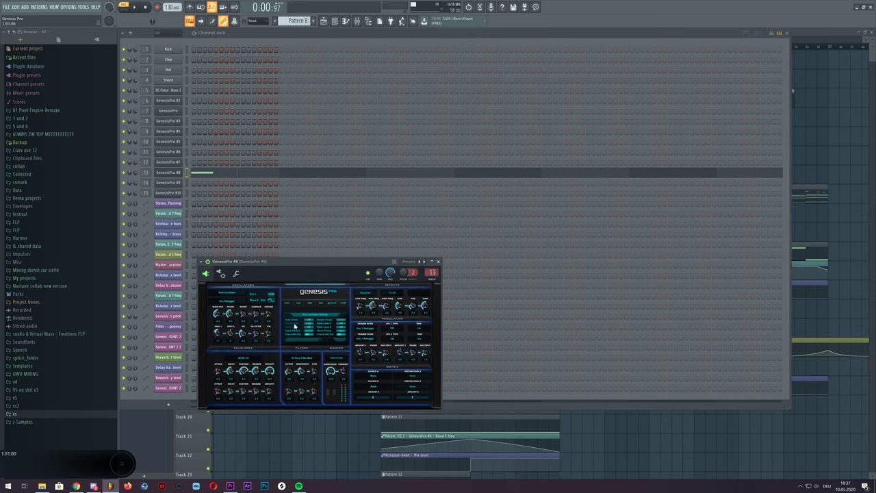
left_click(148, 9)
left_click(135, 7)
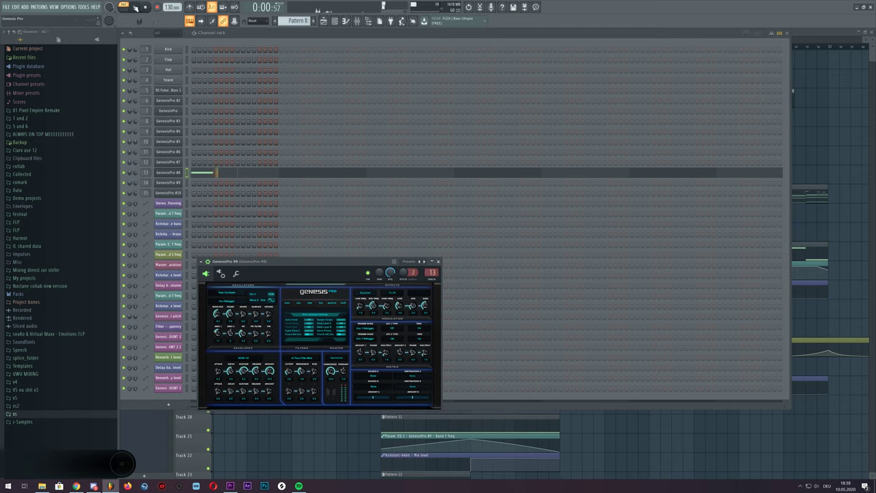